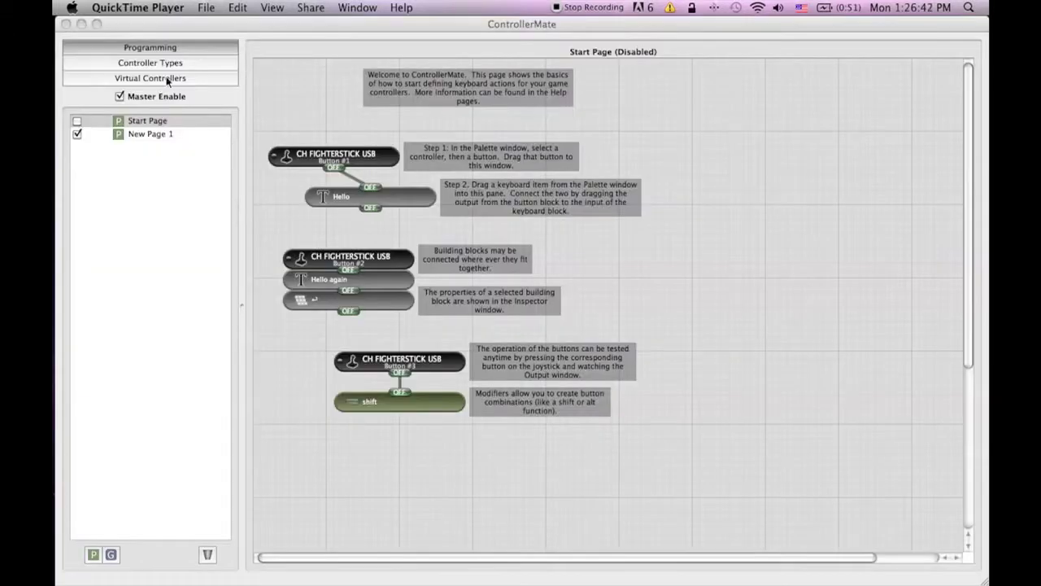
# Add a virtual mouse in Virtual Controllers and rename it 'Ps3 controll'
pyautogui.click(167, 79)
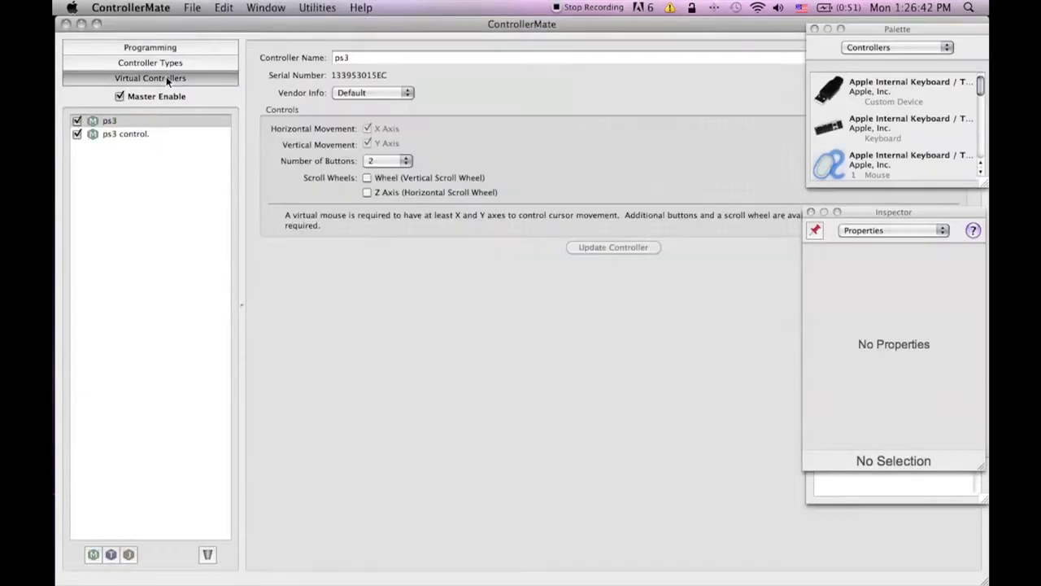
pyautogui.click(92, 555)
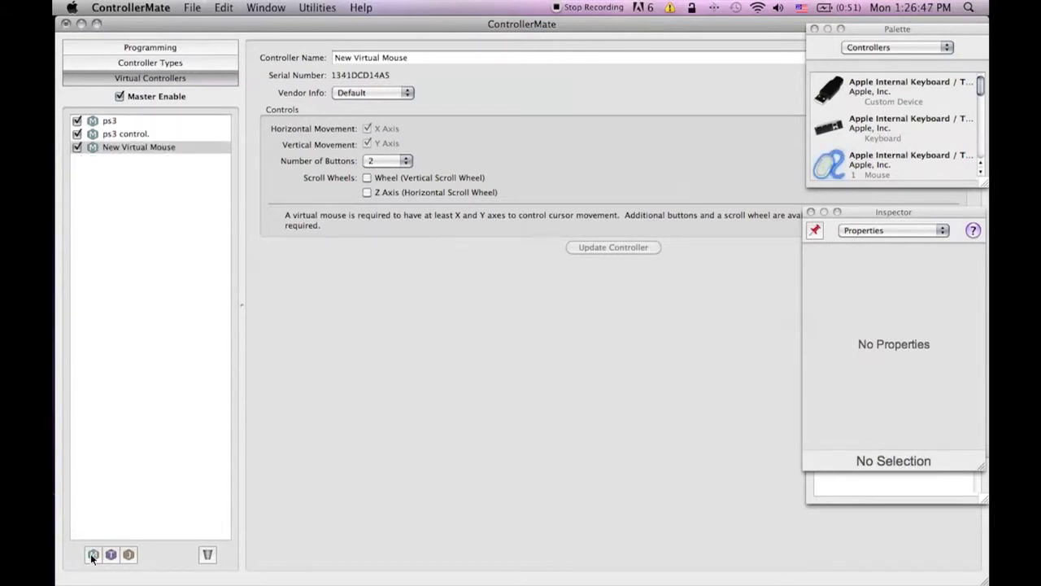
pyautogui.click(376, 57)
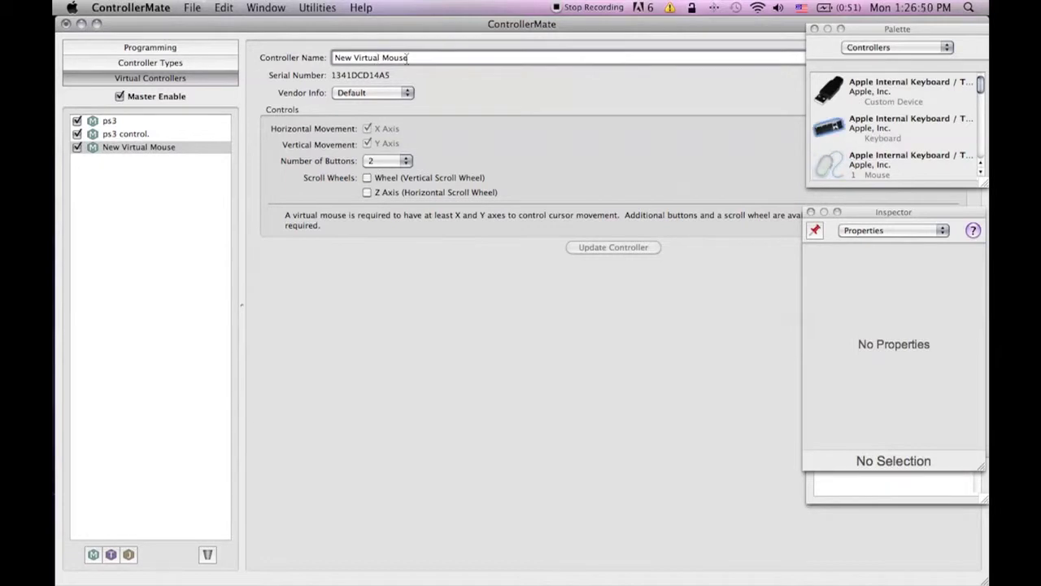
pyautogui.press('super+a')
pyautogui.press('BackSpace')
pyautogui.write('Ps3 c')
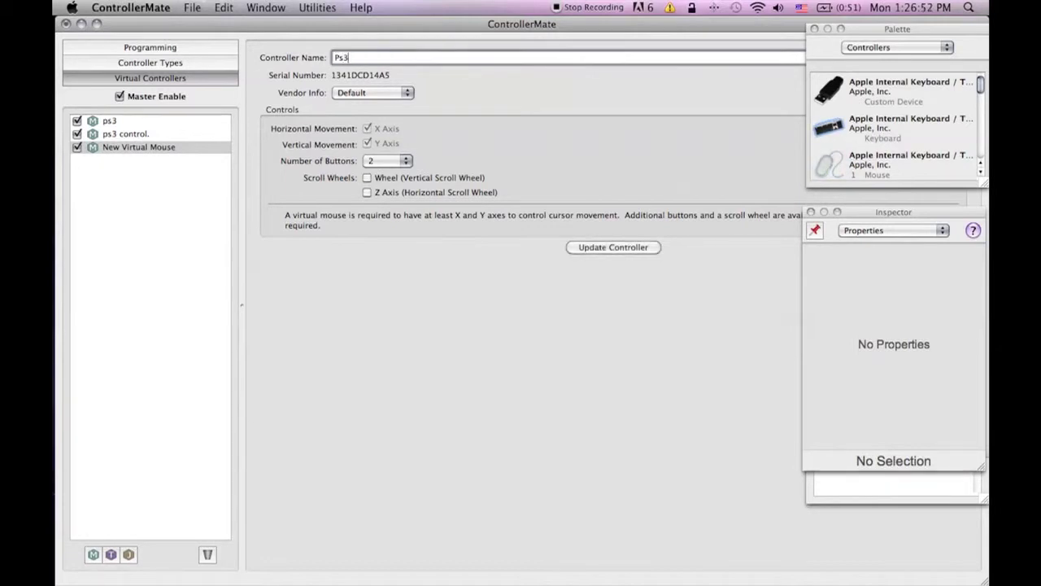
pyautogui.write('ontroll')
pyautogui.click(625, 247)
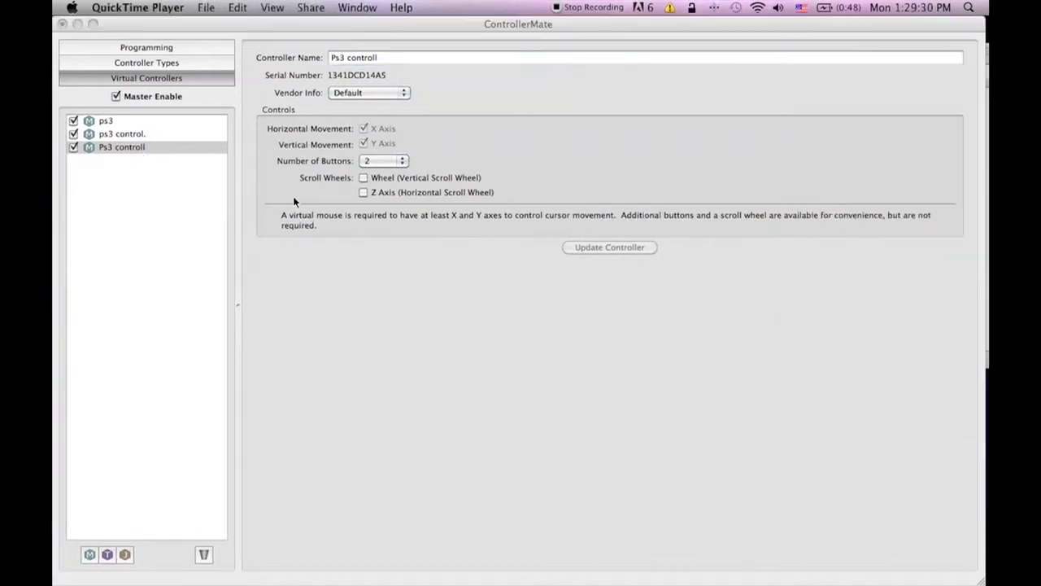
pyautogui.click(714, 10)
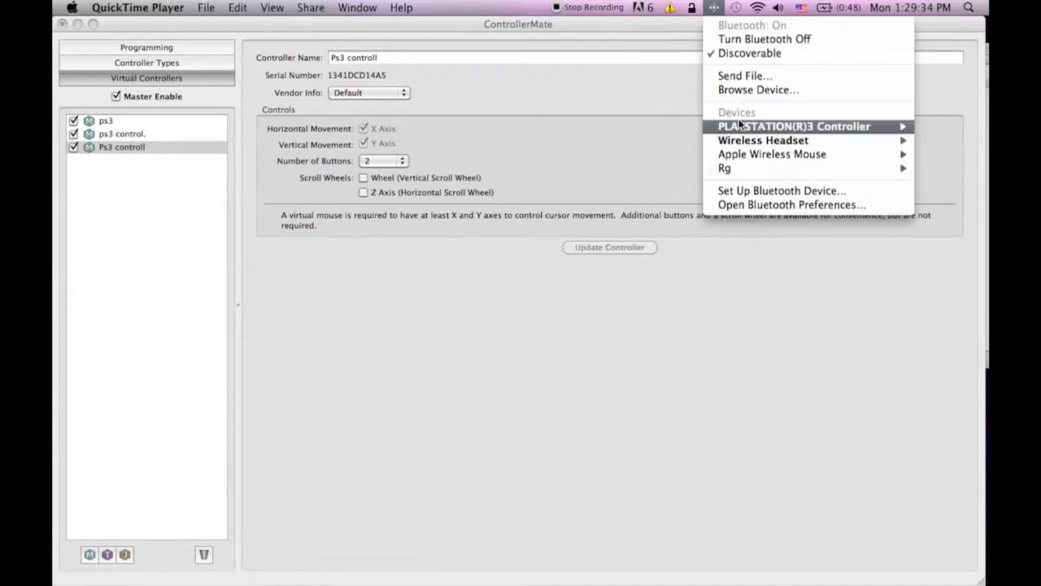
pyautogui.moveTo(738, 126)
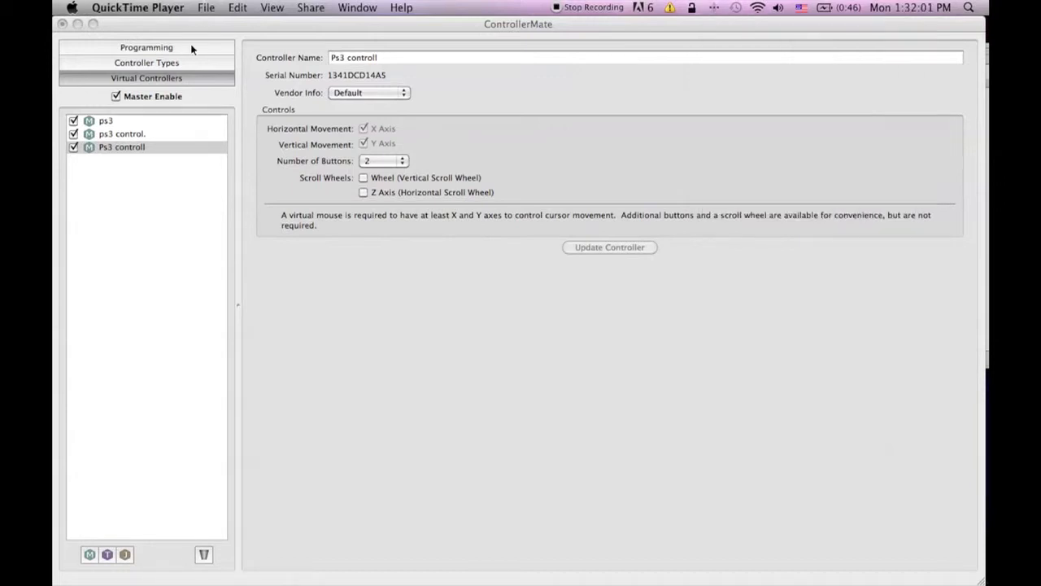
# Create New Page 1 under Programming and place a new palette window beside it
pyautogui.click(192, 50)
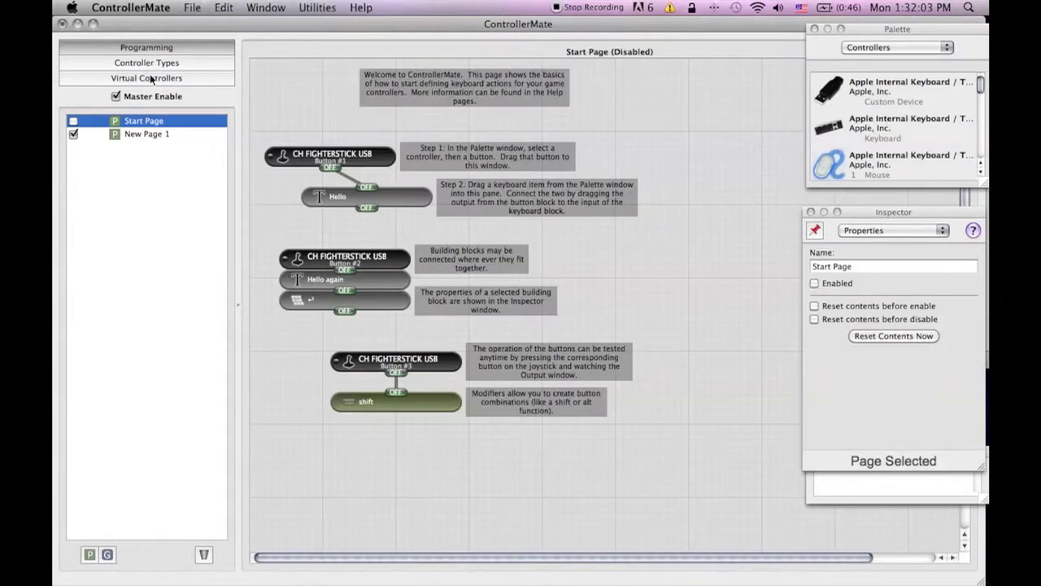
pyautogui.click(89, 555)
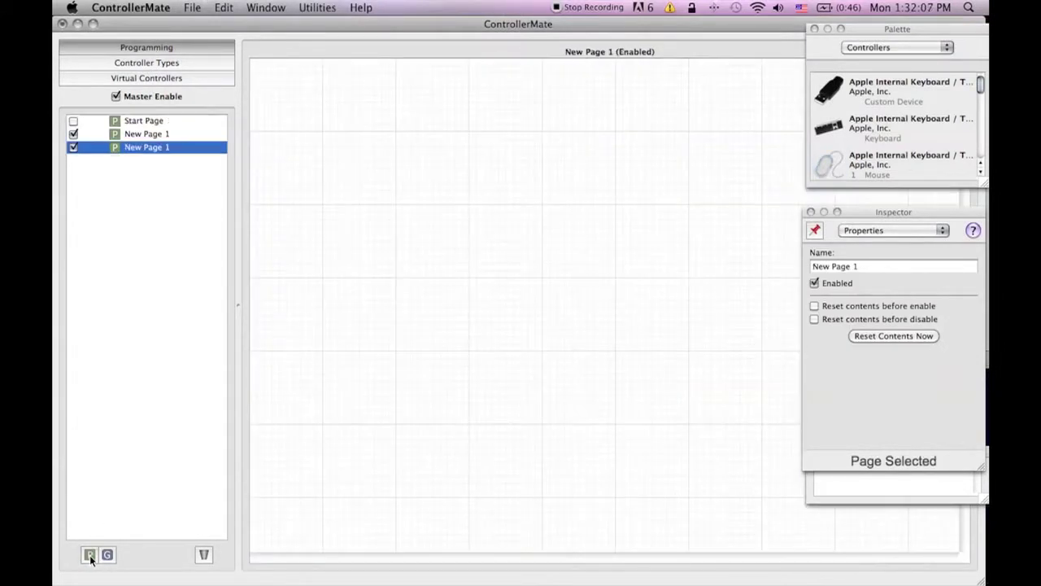
pyautogui.click(268, 7)
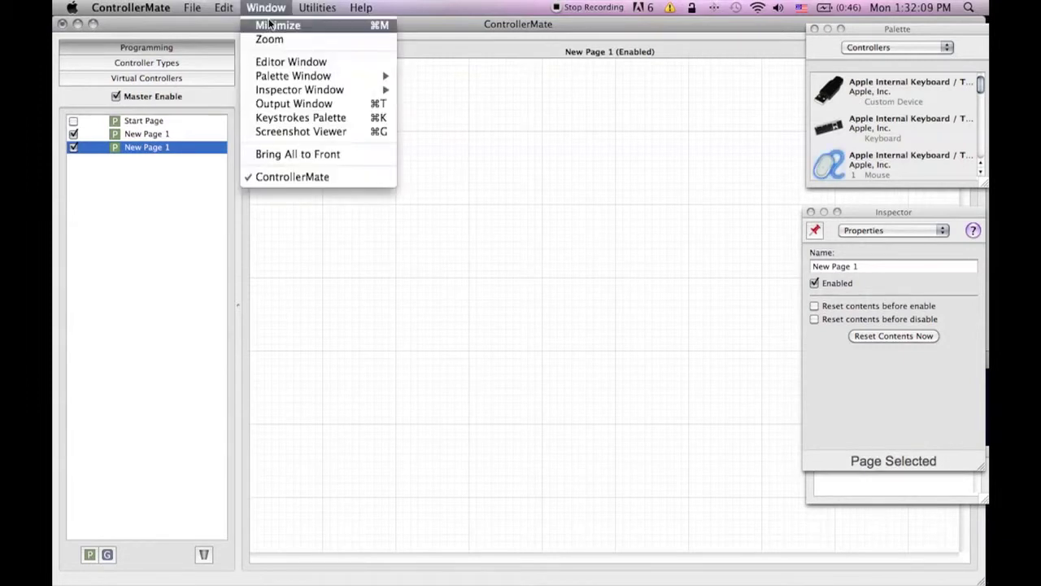
pyautogui.moveTo(285, 80)
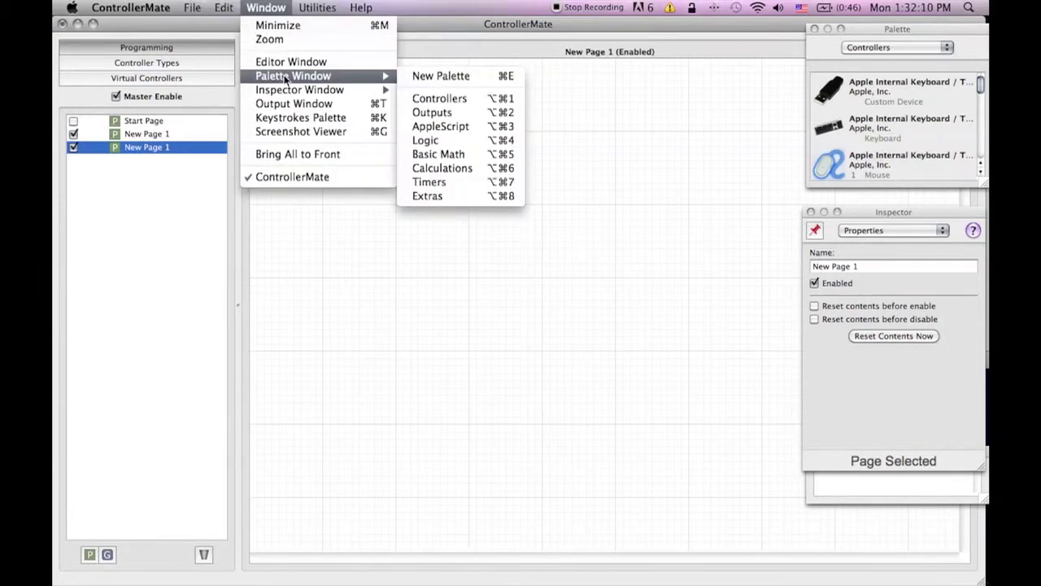
pyautogui.click(423, 76)
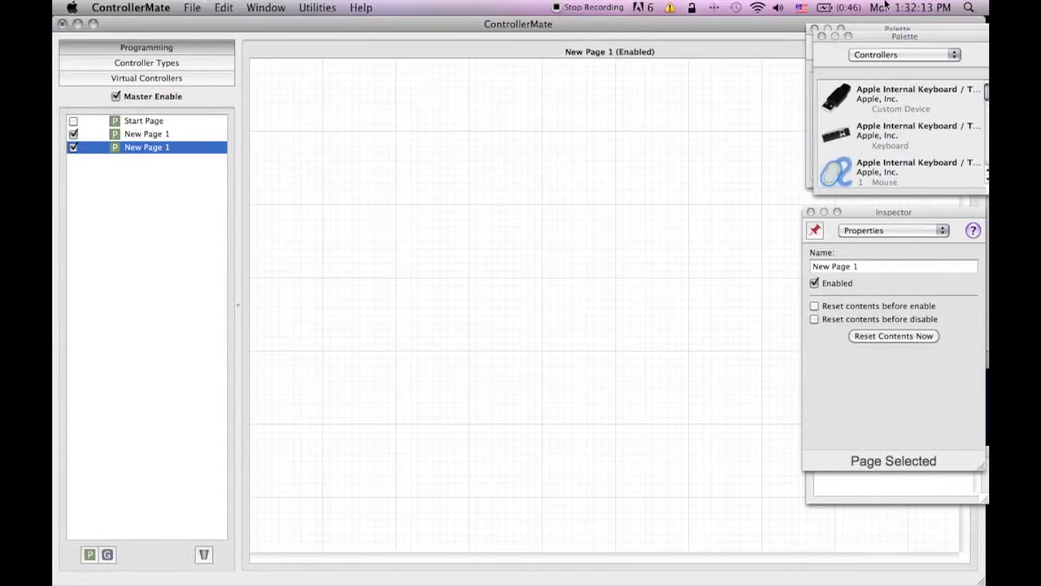
pyautogui.moveTo(902, 36); pyautogui.dragTo(895, 31)
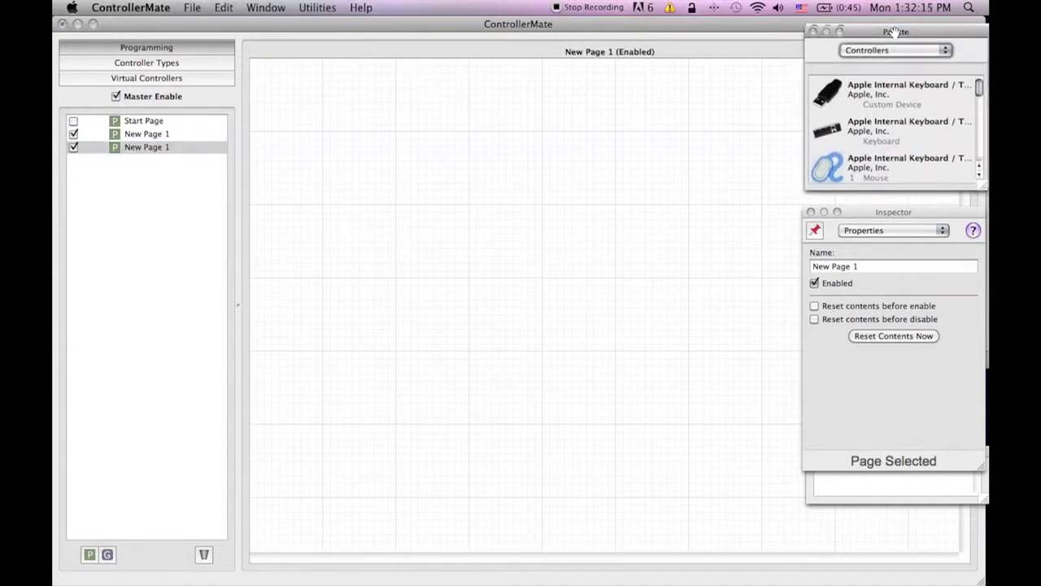
# Drop the PLAYSTATION(R)3 Controller's Z-Axis and Rz-Rotation blocks onto New Page 1
pyautogui.click(885, 120)
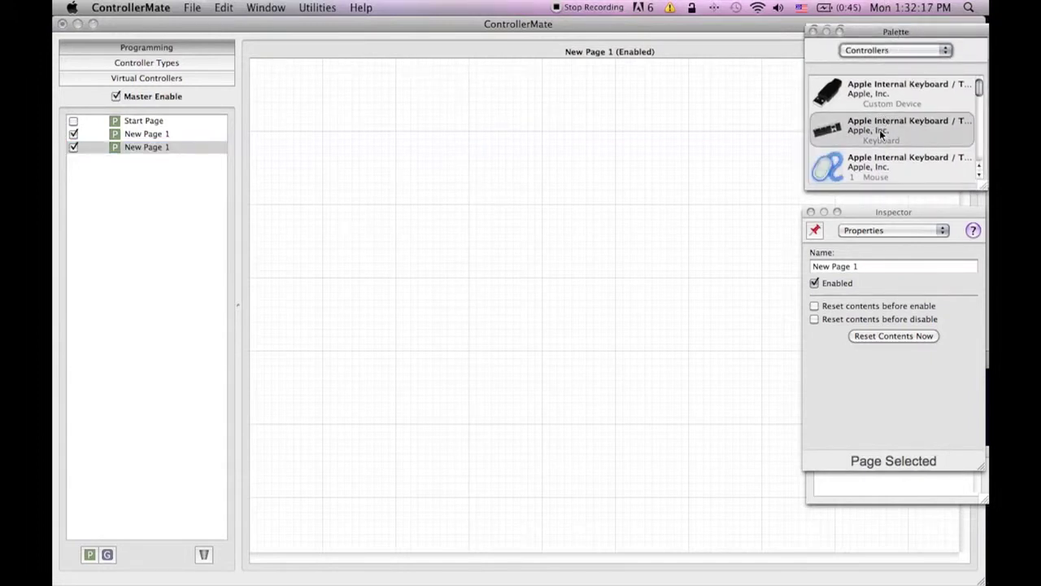
pyautogui.scroll(-4, 880, 130)
pyautogui.scroll(-8, 880, 130)
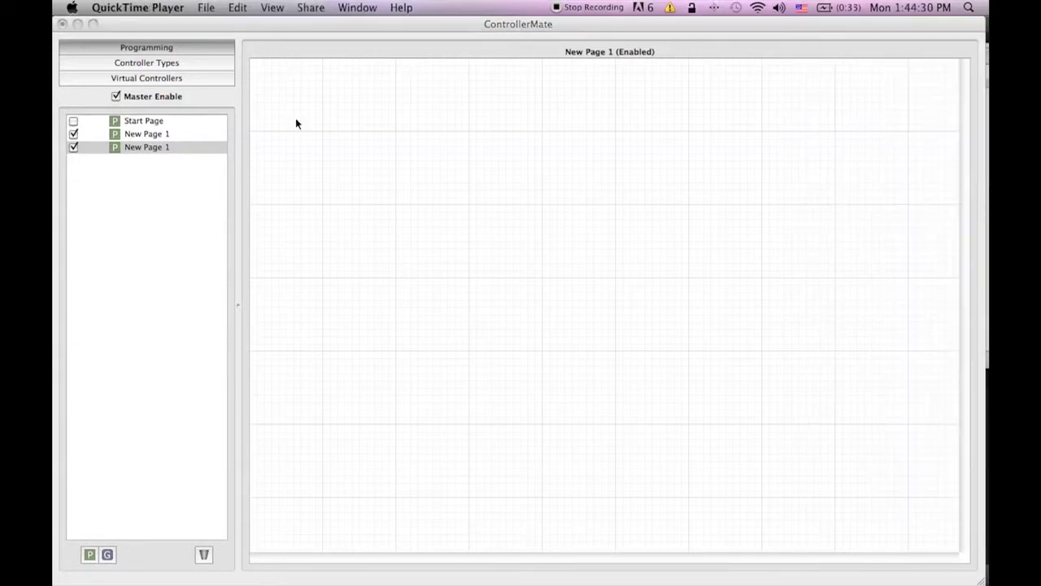
pyautogui.click(338, 125)
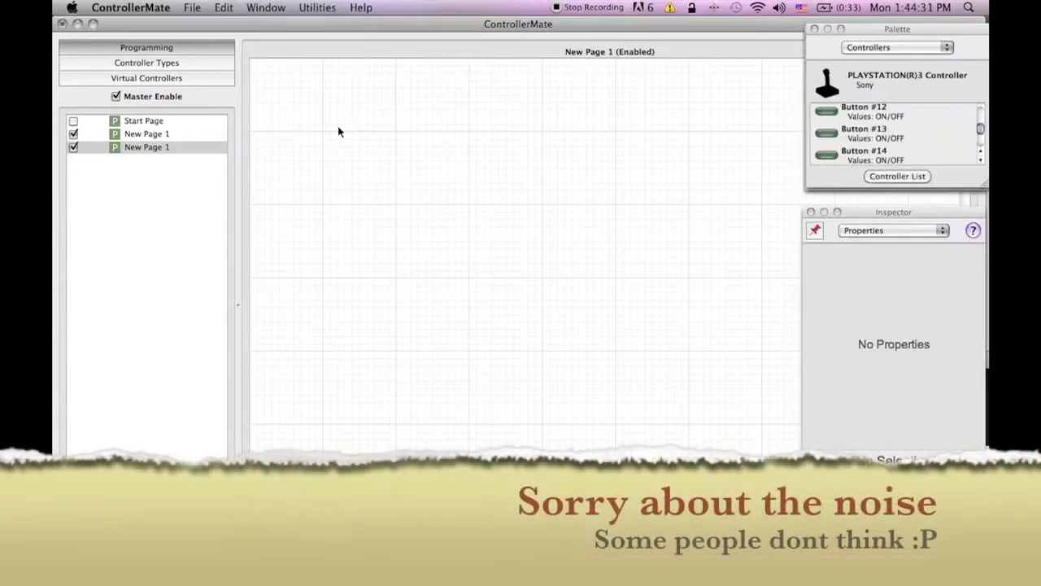
pyautogui.moveTo(981, 129); pyautogui.dragTo(981, 145)
pyautogui.click(892, 137)
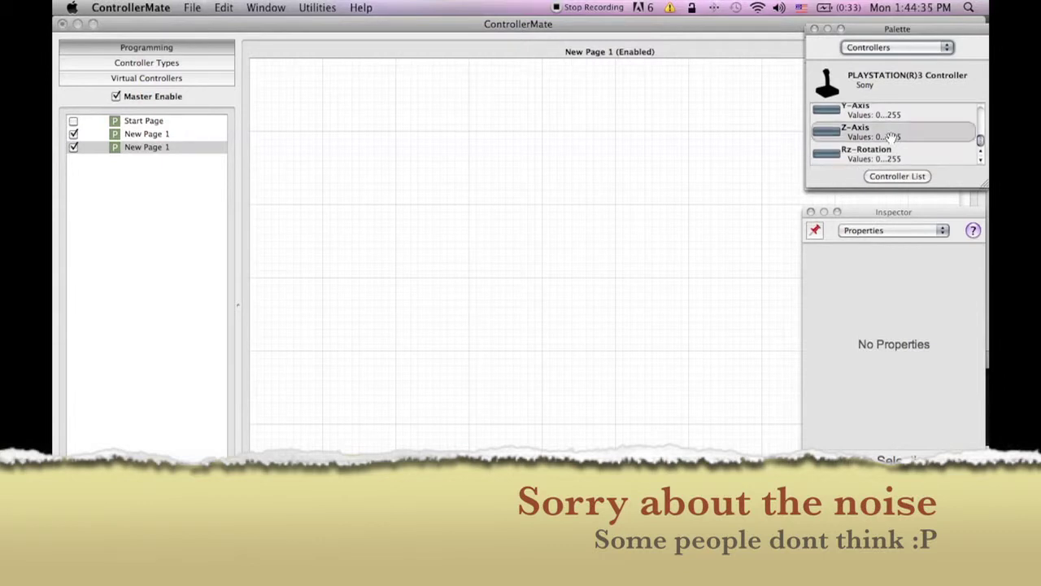
pyautogui.moveTo(892, 137); pyautogui.dragTo(368, 143)
pyautogui.moveTo(911, 156); pyautogui.dragTo(644, 135)
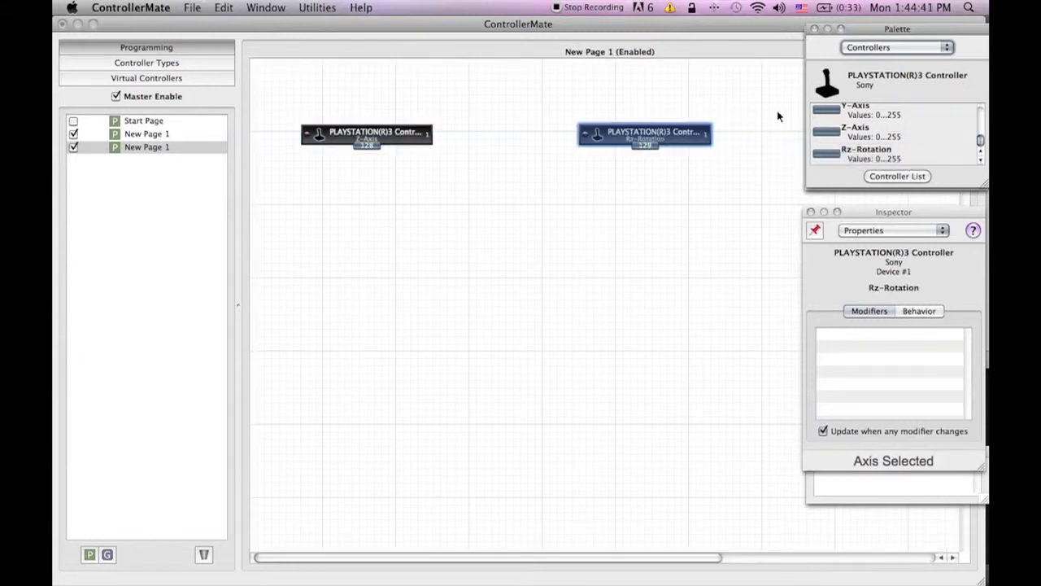
pyautogui.click(879, 52)
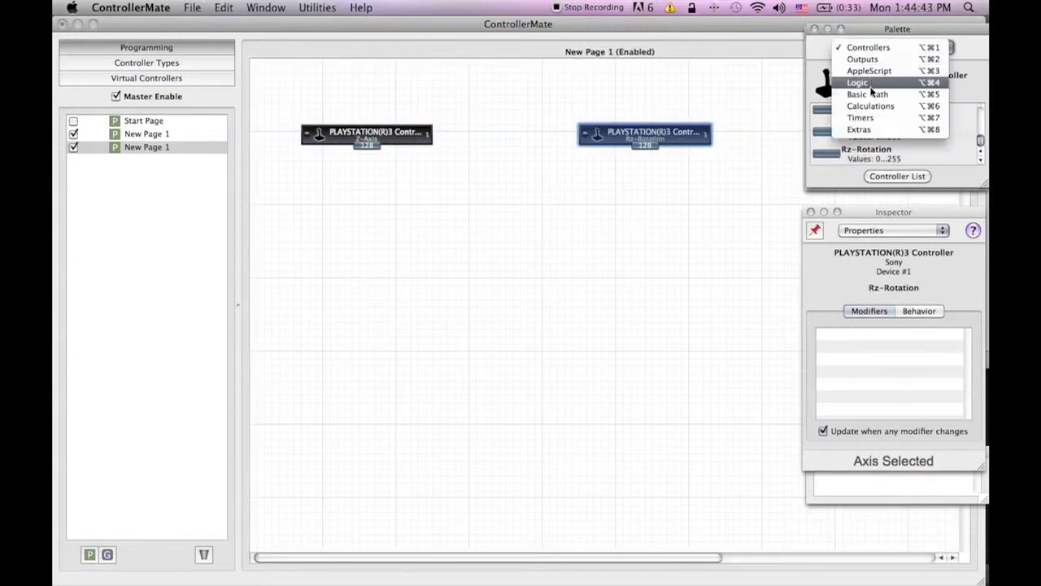
# From Calculations, attach an Axis Calibration block under Z-Axis and another under Rz-Rotation
pyautogui.click(870, 105)
pyautogui.moveTo(877, 127); pyautogui.dragTo(364, 149)
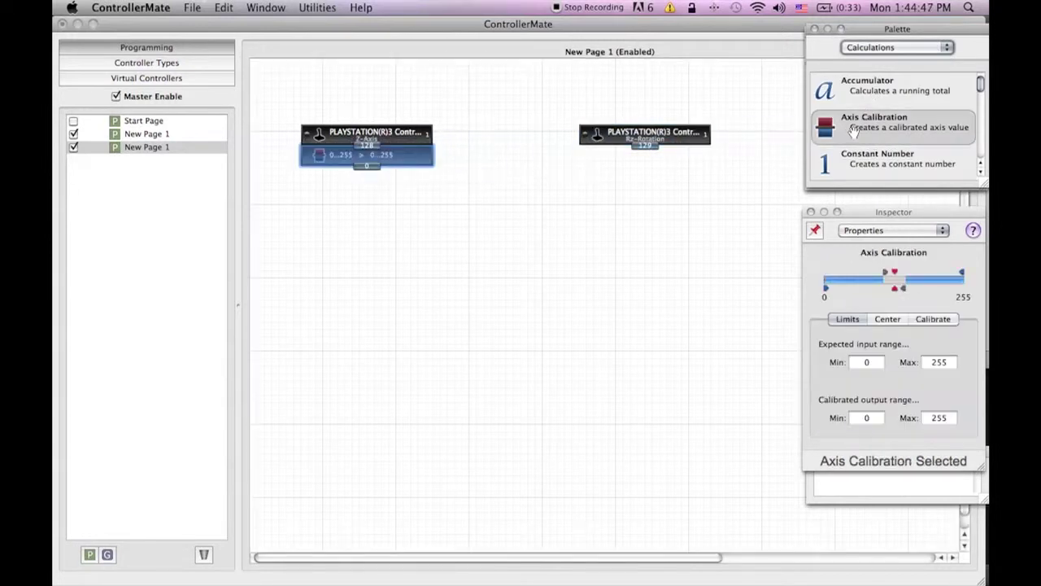
pyautogui.moveTo(852, 130); pyautogui.dragTo(648, 157)
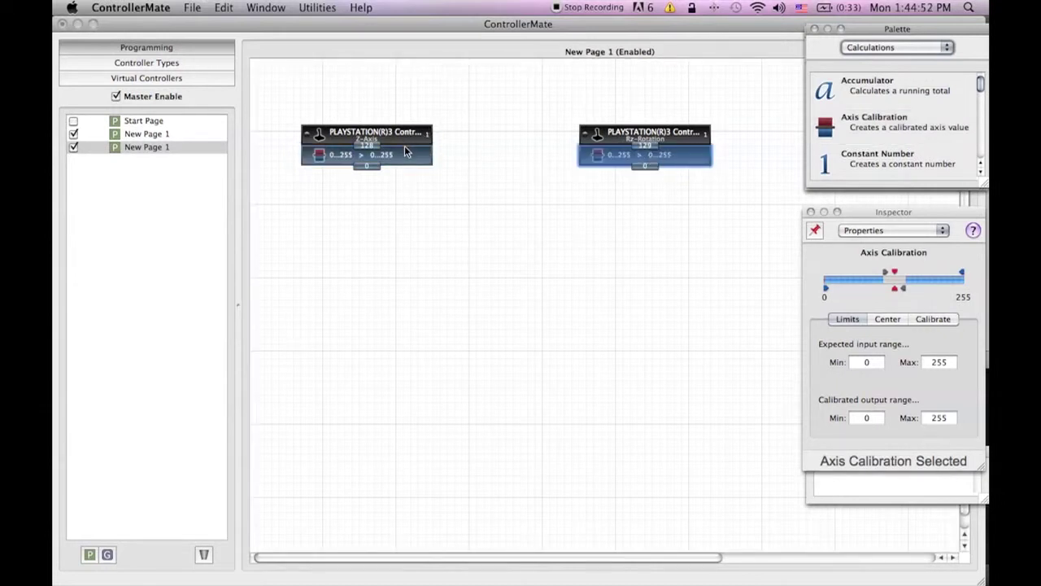
pyautogui.moveTo(404, 152)
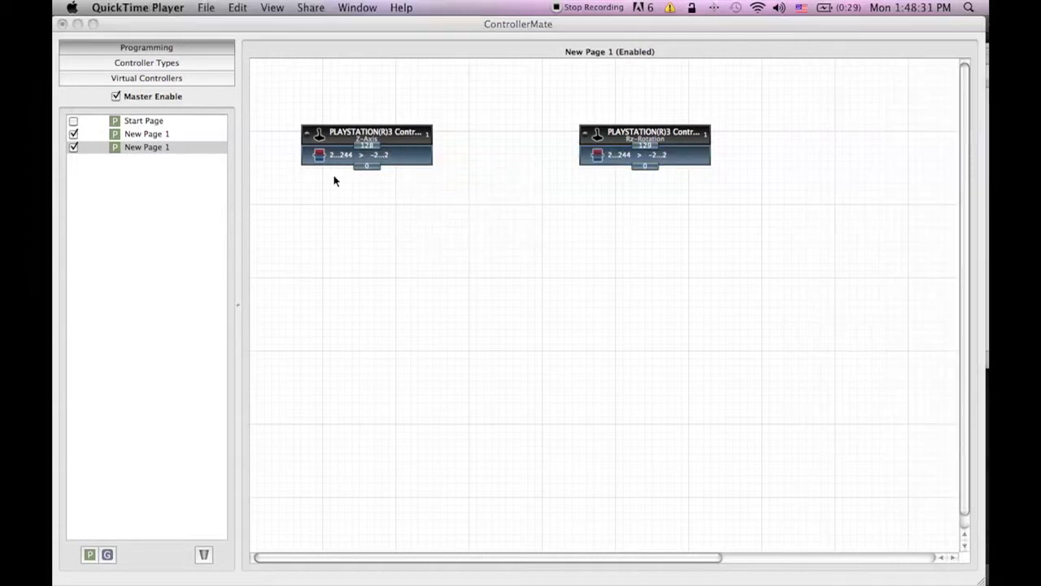
pyautogui.click(333, 181)
# Open a new Inspector and change the Z-Axis calibration's input minimum from 2 to 5
pyautogui.click(266, 7)
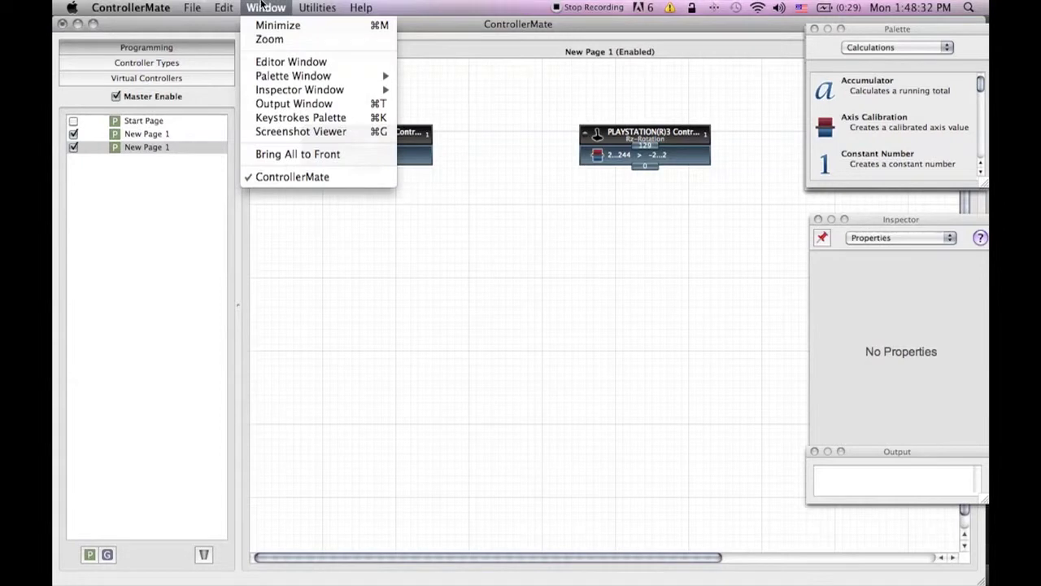
pyautogui.moveTo(285, 96)
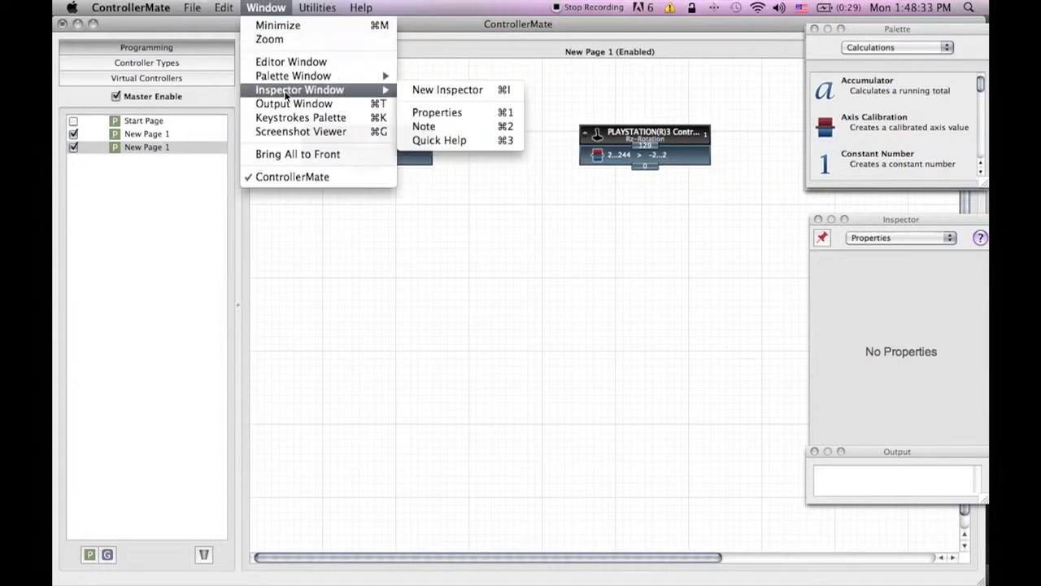
pyautogui.click(431, 90)
pyautogui.click(408, 156)
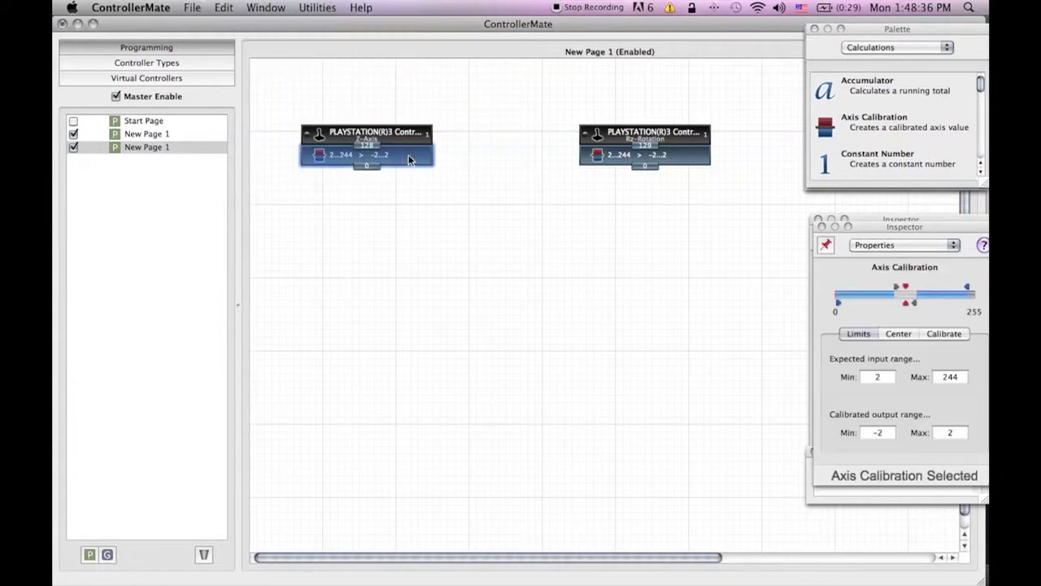
pyautogui.doubleClick(886, 382)
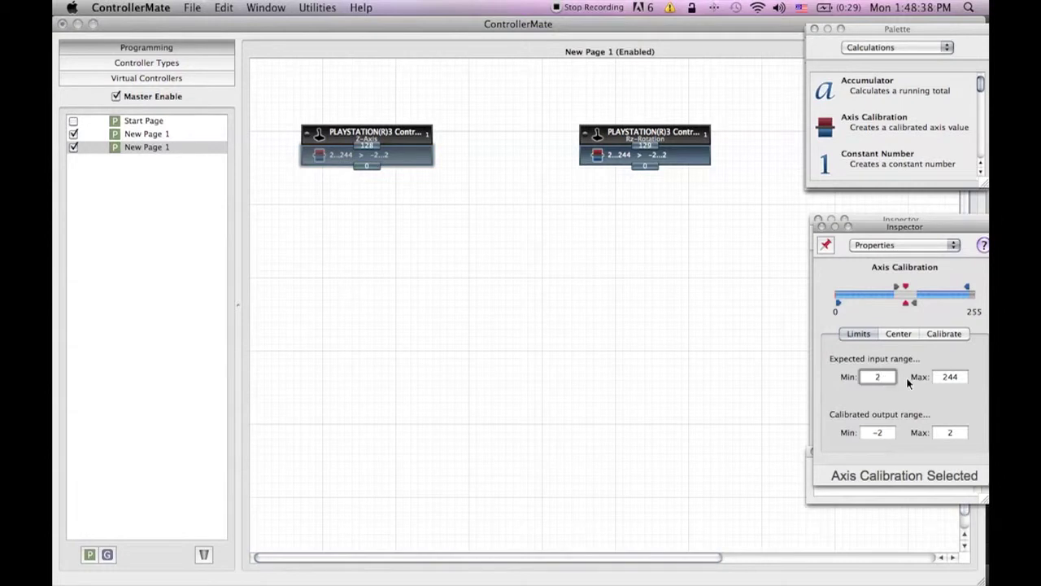
pyautogui.press('BackSpace')
pyautogui.write('5')
pyautogui.press('Tab')
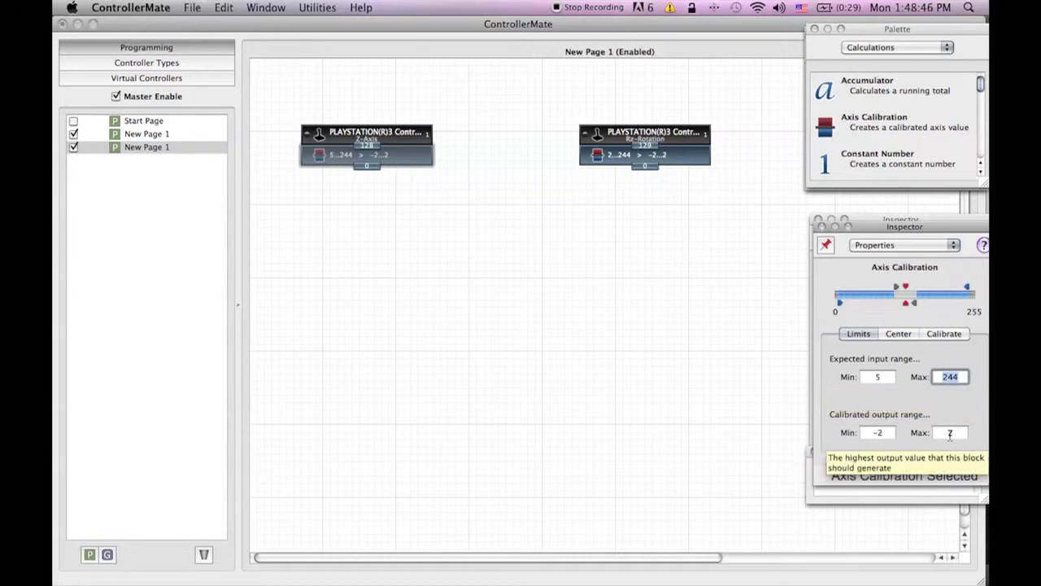
# Set the Rz-Rotation calibration's input minimum to 5 as well
pyautogui.click(686, 159)
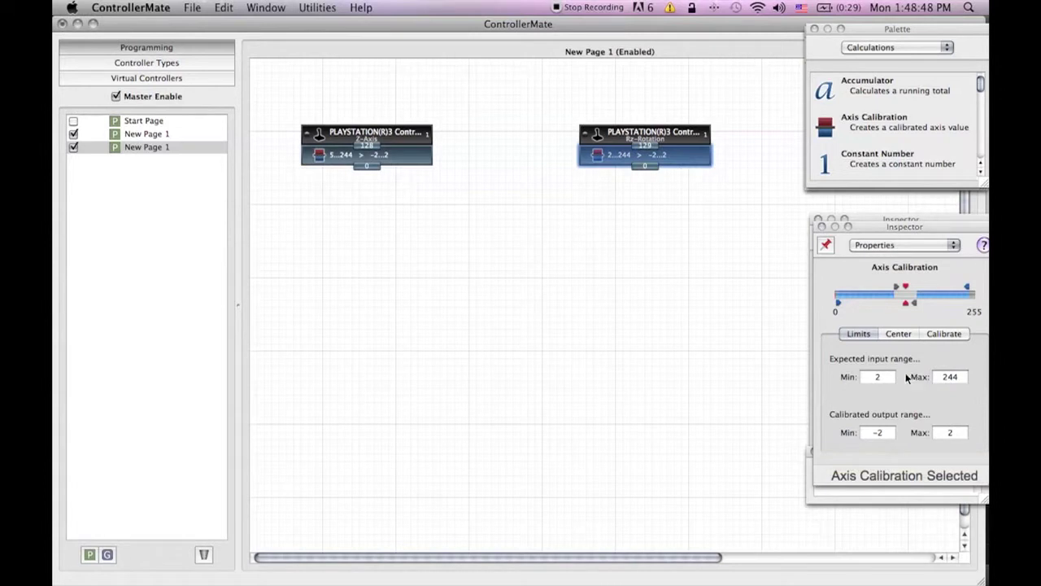
pyautogui.click(883, 379)
pyautogui.write('5')
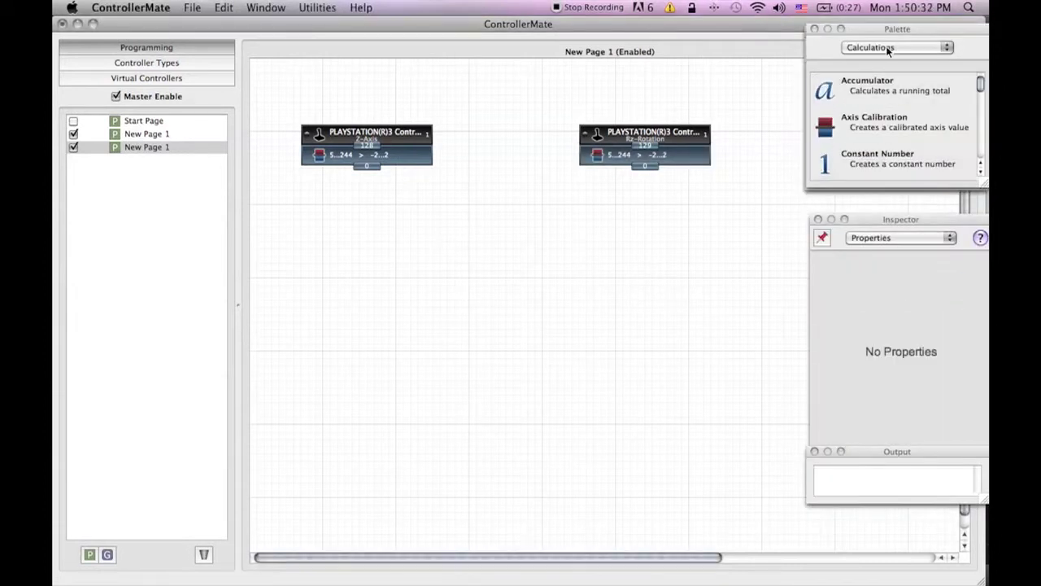
pyautogui.click(885, 47)
# Attach Ps3 controll's X-Axis under the Z-Axis calibration and Y-Axis under Rz-Rotation's
pyautogui.click(882, 13)
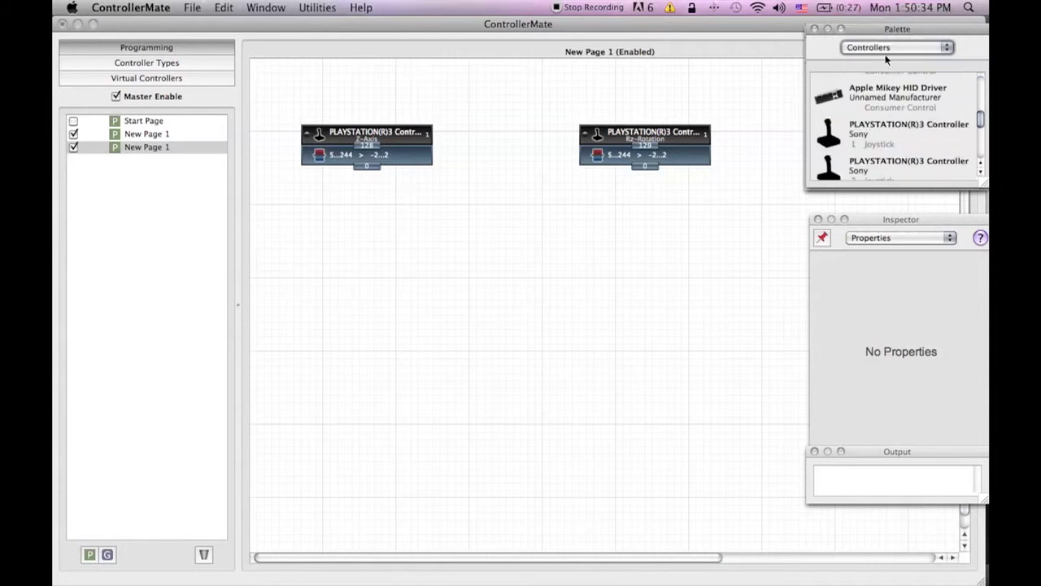
pyautogui.scroll(-5, 880, 142)
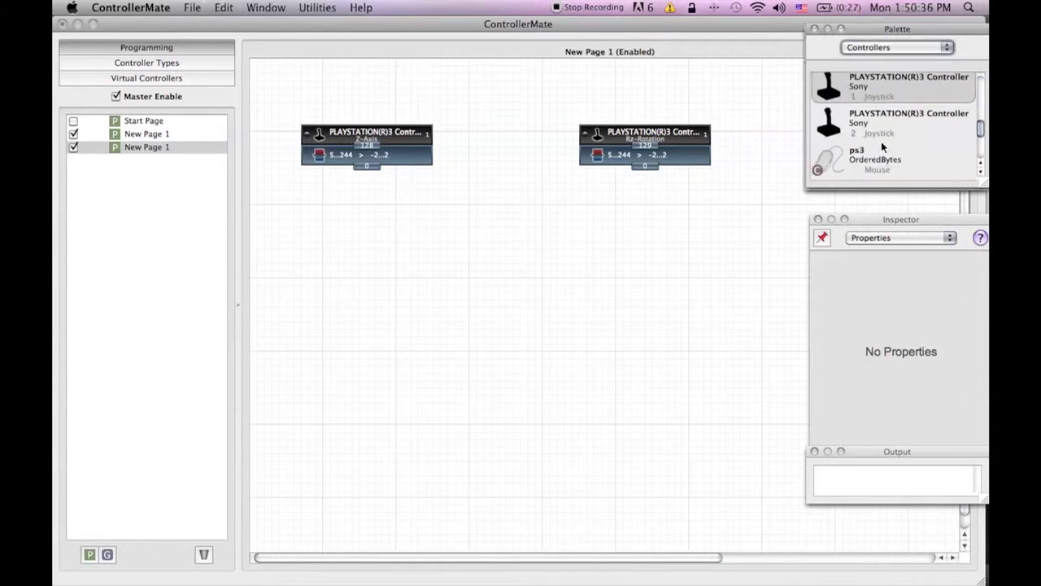
pyautogui.doubleClick(886, 167)
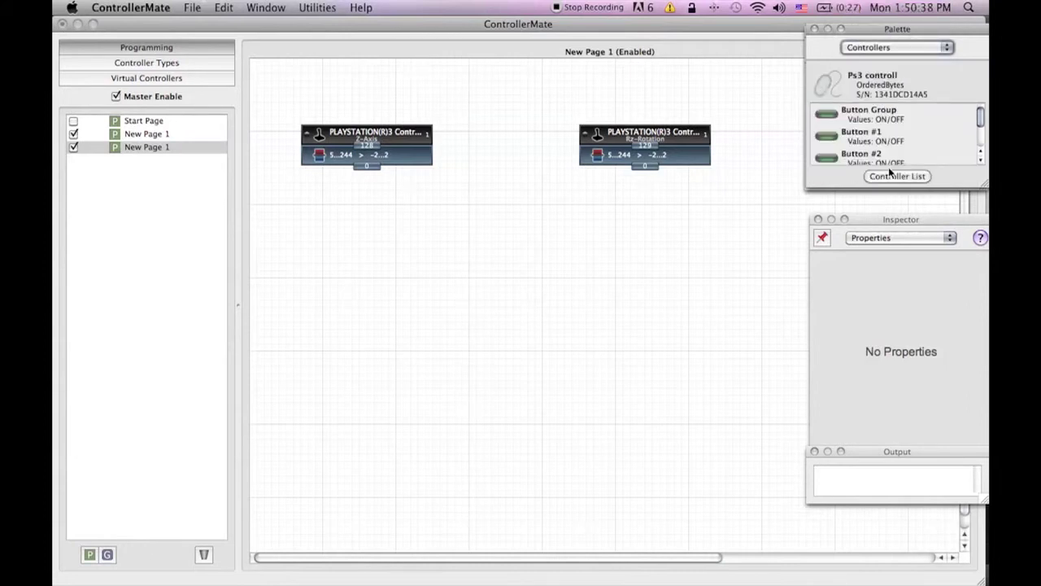
pyautogui.click(891, 138)
pyautogui.scroll(-2, 893, 141)
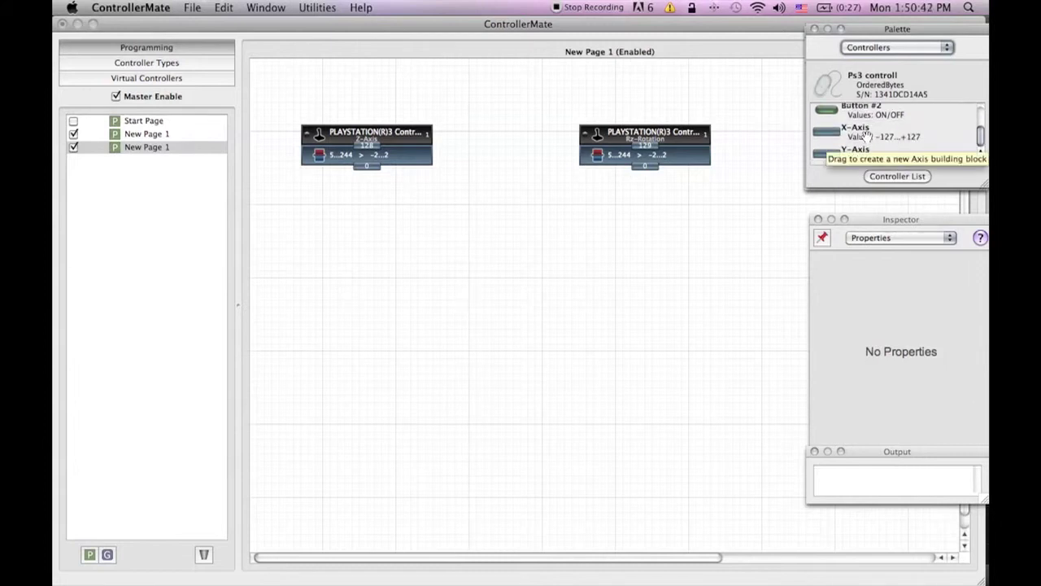
pyautogui.moveTo(864, 136); pyautogui.dragTo(372, 188)
pyautogui.click(899, 154)
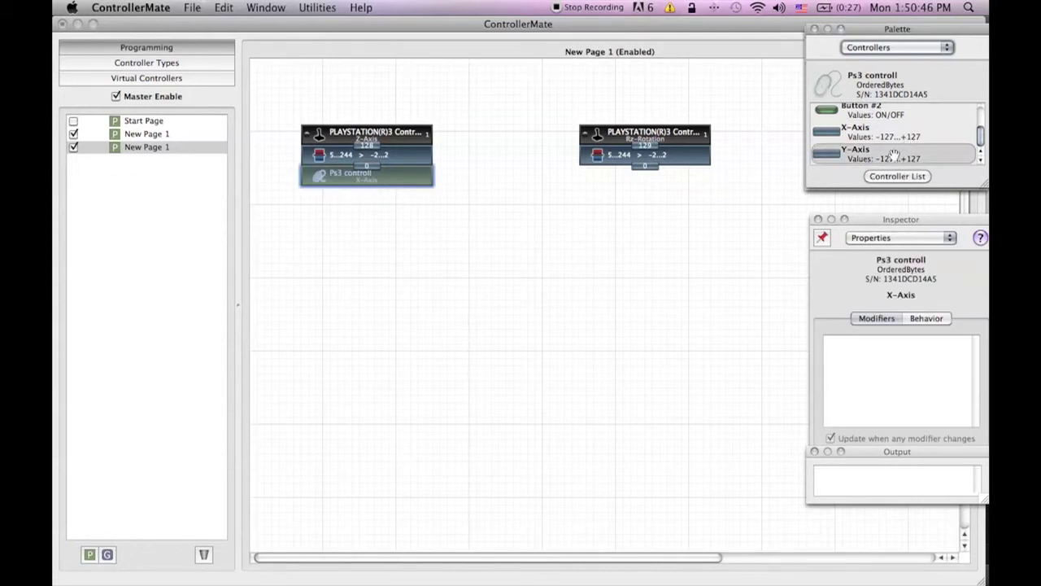
pyautogui.moveTo(893, 154); pyautogui.dragTo(652, 190)
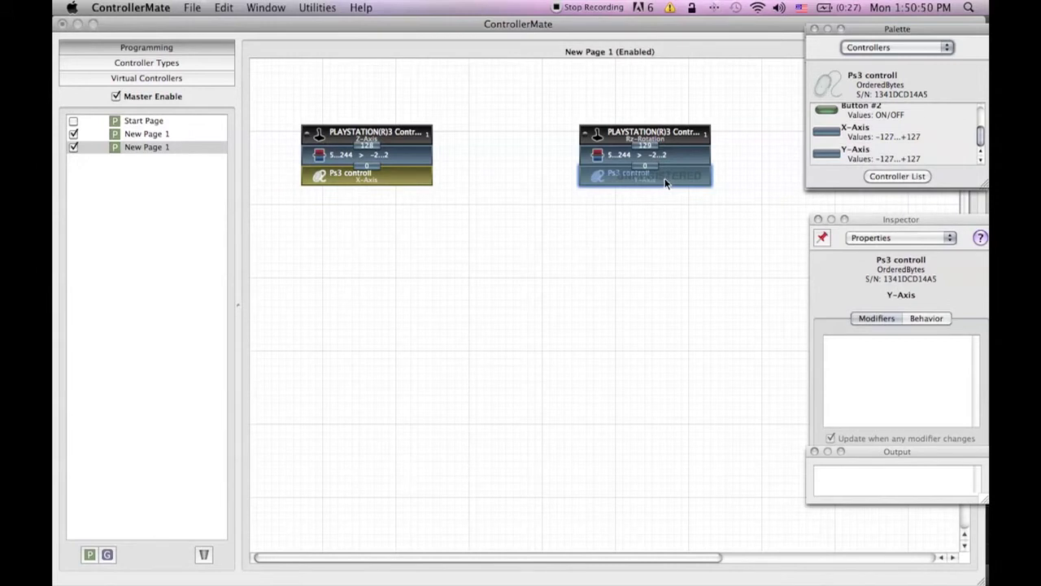